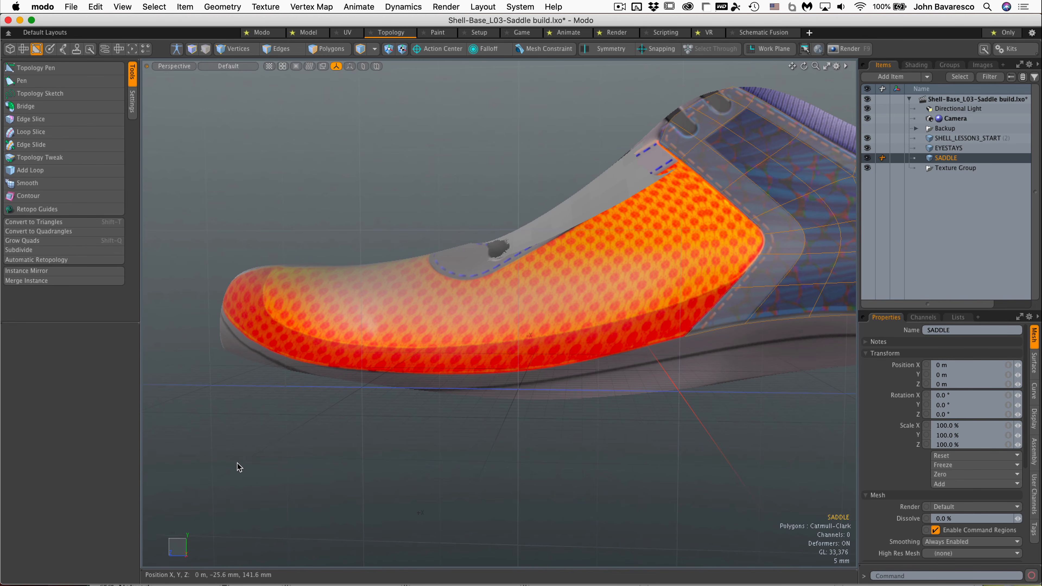
Add a new mesh item to the scene and name it TOECAP-VAMP
ctrl+alt+drag(446, 415, 443, 429)
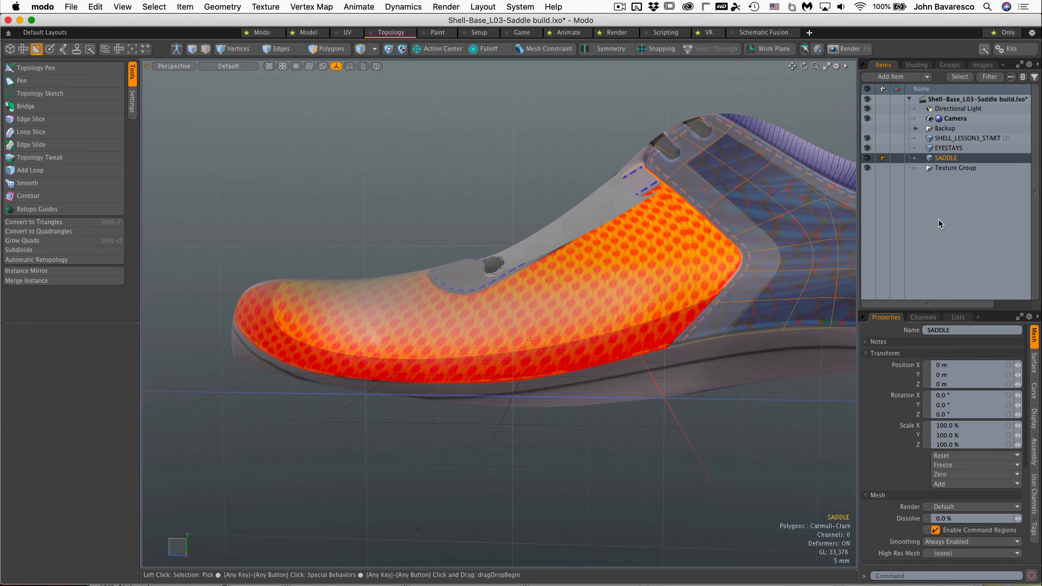
click(926, 76)
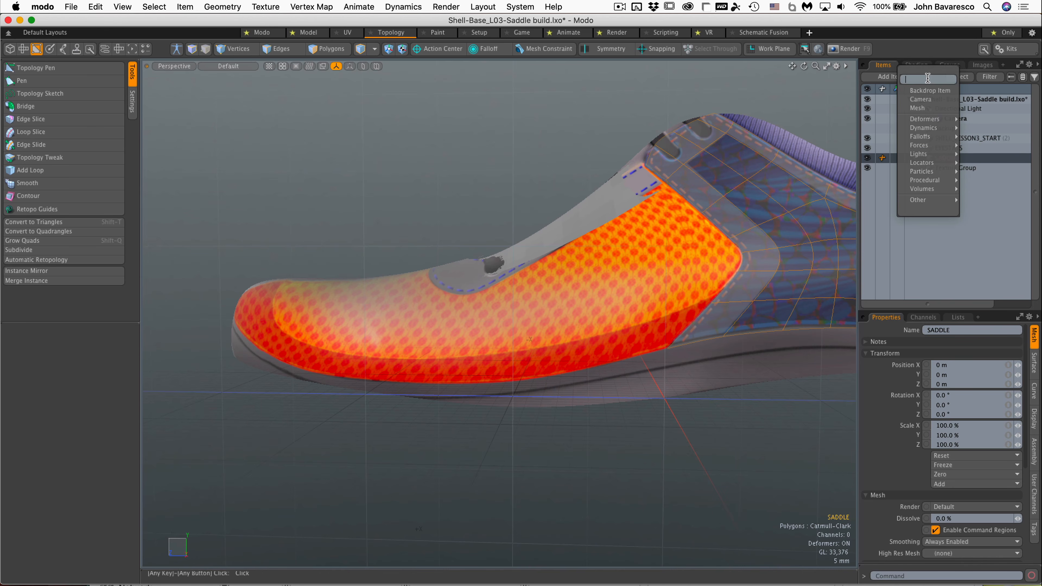
click(918, 108)
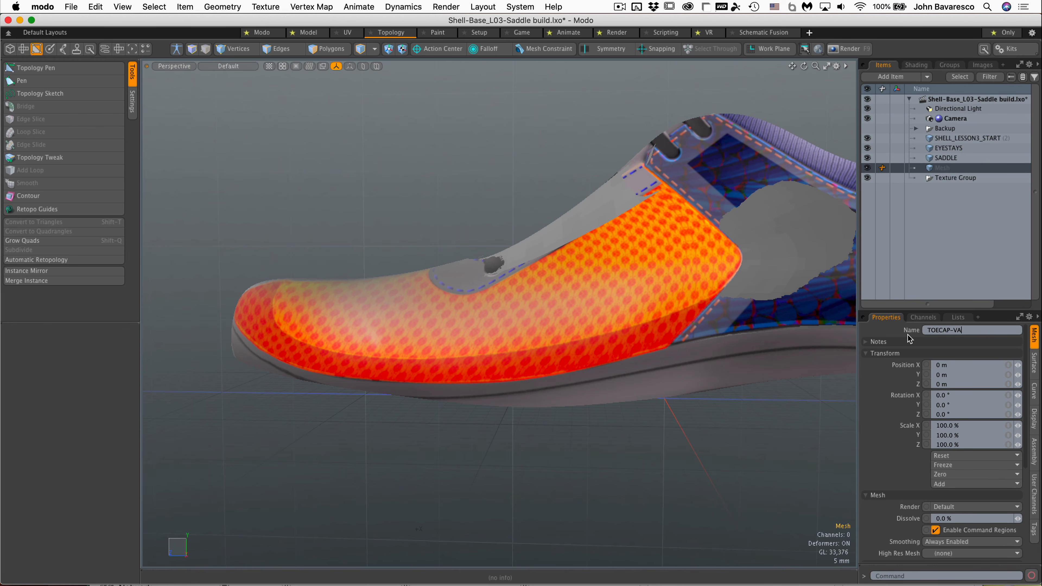
key(Return)
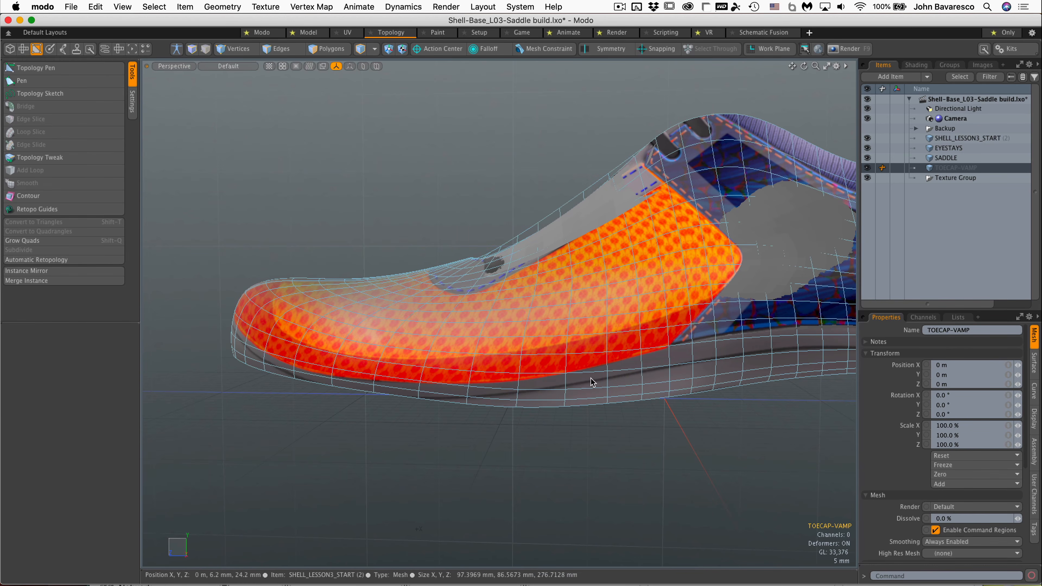
Draw a four-point Pen polygon over the rear end of the shoe's red lower band, adjusting its last corner to the band's edge
click(59, 82)
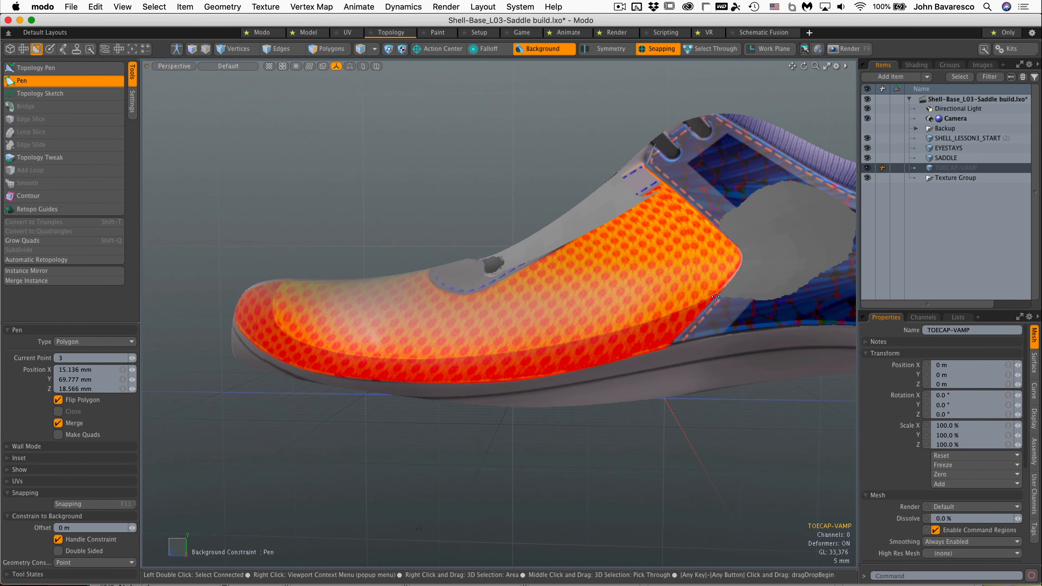
click(670, 349)
click(630, 360)
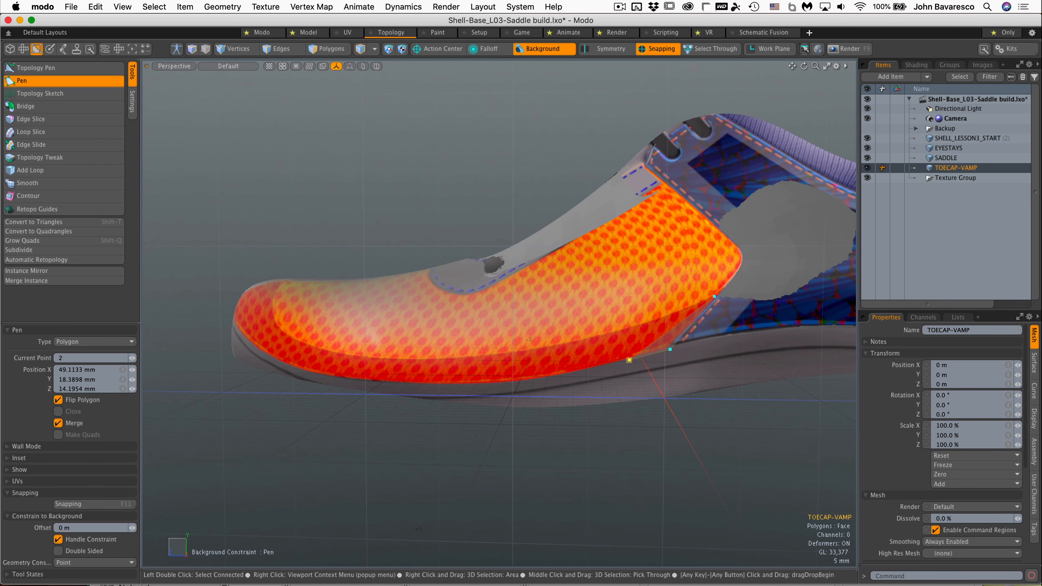
click(642, 326)
scroll(643, 326, down, 2)
scroll(642, 328, up, 5)
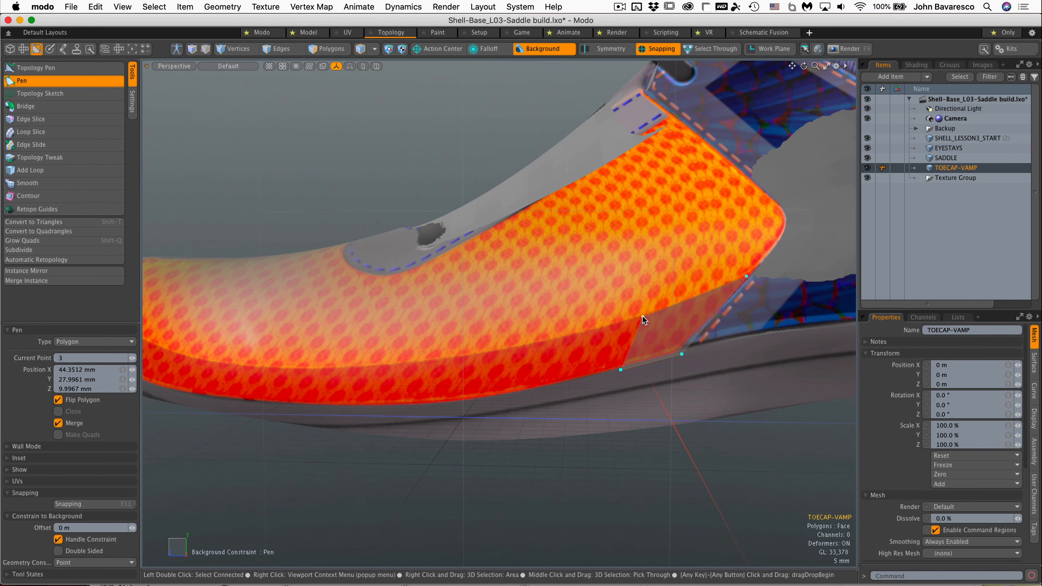
drag(645, 322, 621, 323)
Extend the polygon with the Topology Pen into a strip of quads along the red band, around to the toe tip
scroll(623, 360, down, 2)
mouse_move(624, 360)
alt+shift+mouse_down()
mouse_move(703, 342)
mouse_move(511, 365)
mouse_move(341, 356)
mouse_move(287, 340)
mouse_move(430, 402)
mouse_move(406, 451)
mouse_move(358, 427)
alt+shift+mouse_up()
click(62, 68)
drag(352, 445, 360, 442)
drag(402, 403, 422, 447)
alt+shift+drag(423, 447, 460, 388)
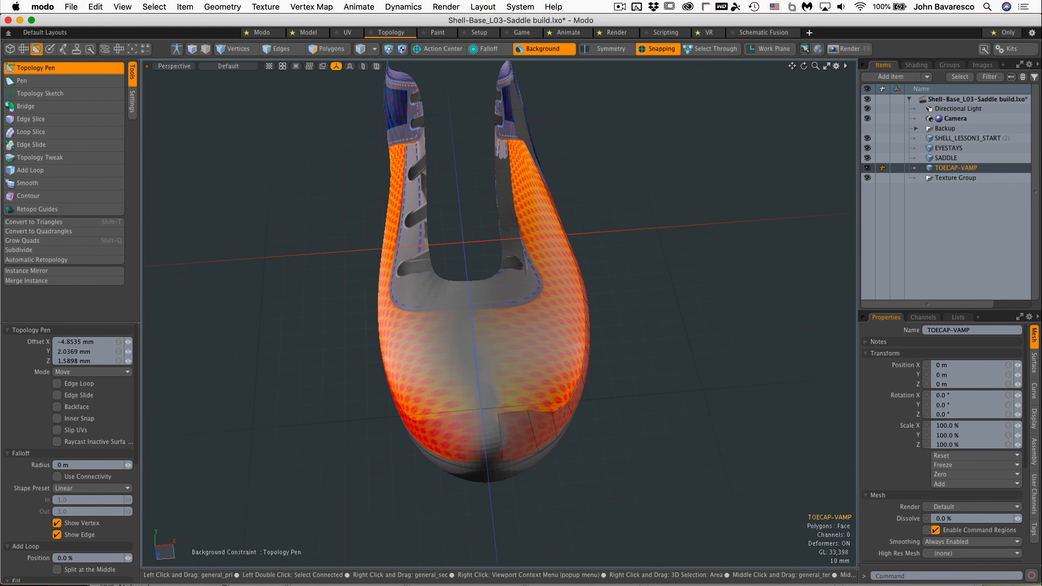
Adjust the strip's vertices around the toe to follow the band's upper edge and the sole line
scroll(501, 449, up, 3)
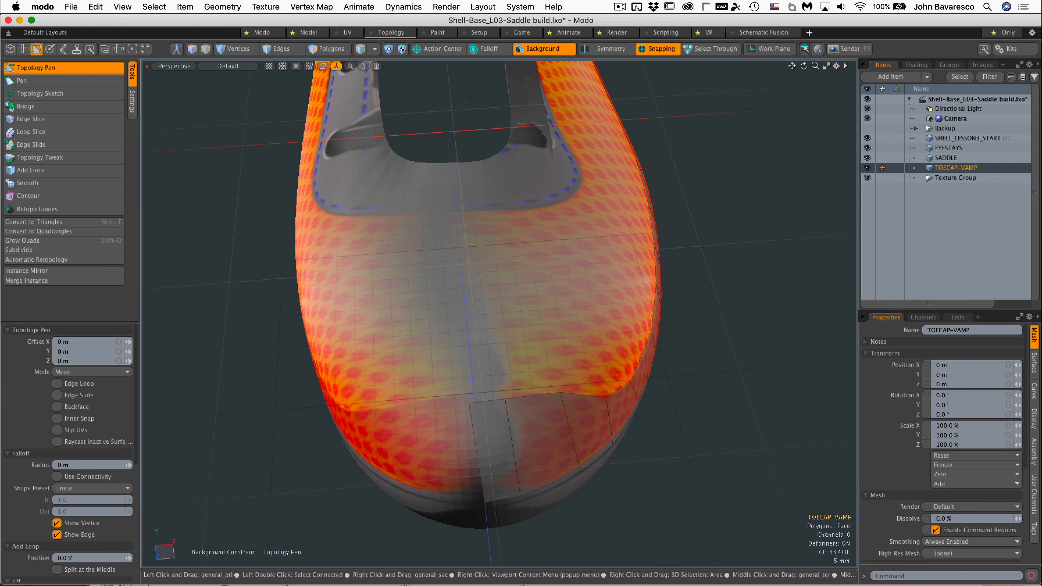
drag(560, 394, 558, 398)
alt+drag(615, 426, 330, 337)
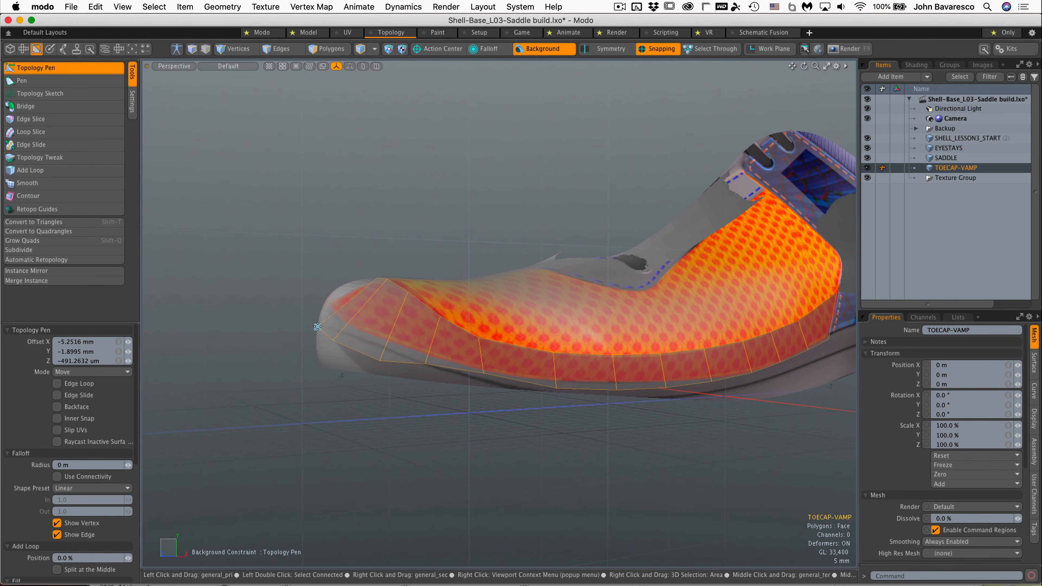
drag(477, 375, 476, 381)
drag(379, 361, 379, 369)
alt+drag(363, 306, 562, 340)
drag(419, 369, 461, 399)
In the top view, align the strip's toe end with the centre line and even out the neighbouring vertices
key(ctrl+space)
click(463, 324)
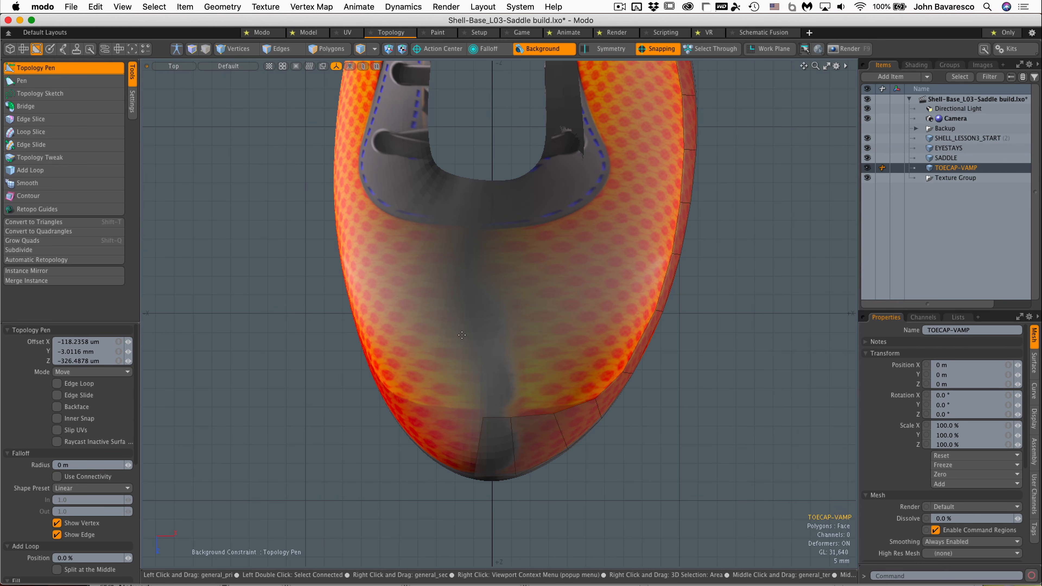
drag(526, 443, 526, 440)
drag(478, 447, 488, 446)
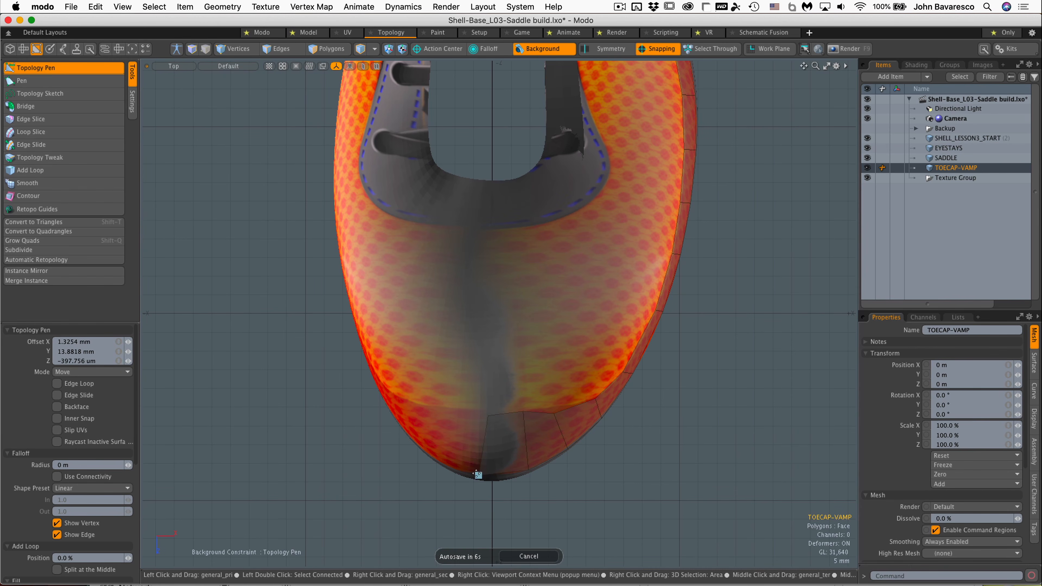
drag(523, 412, 524, 417)
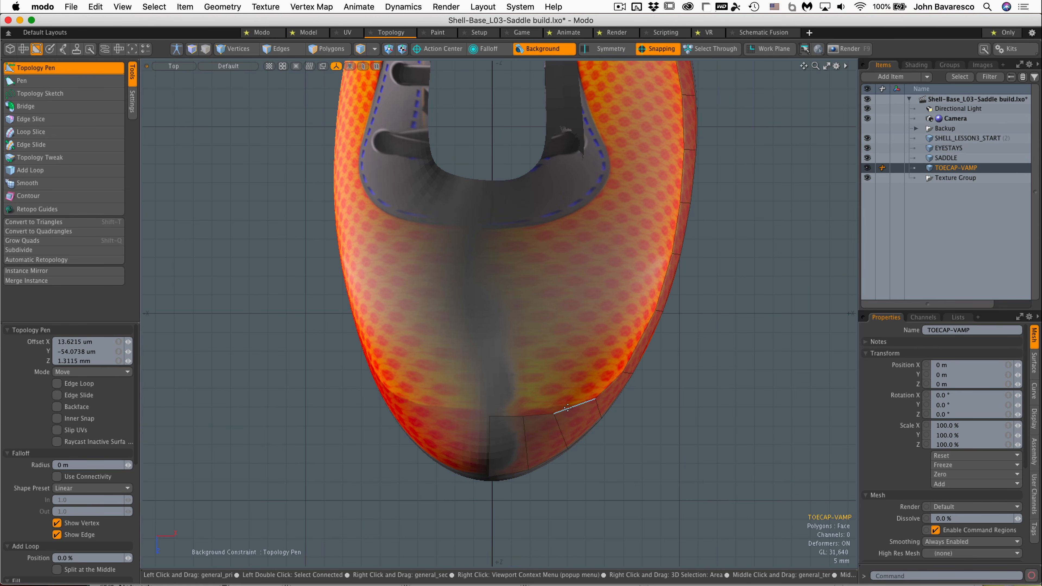
scroll(553, 380, down, 2)
scroll(540, 396, up, 4)
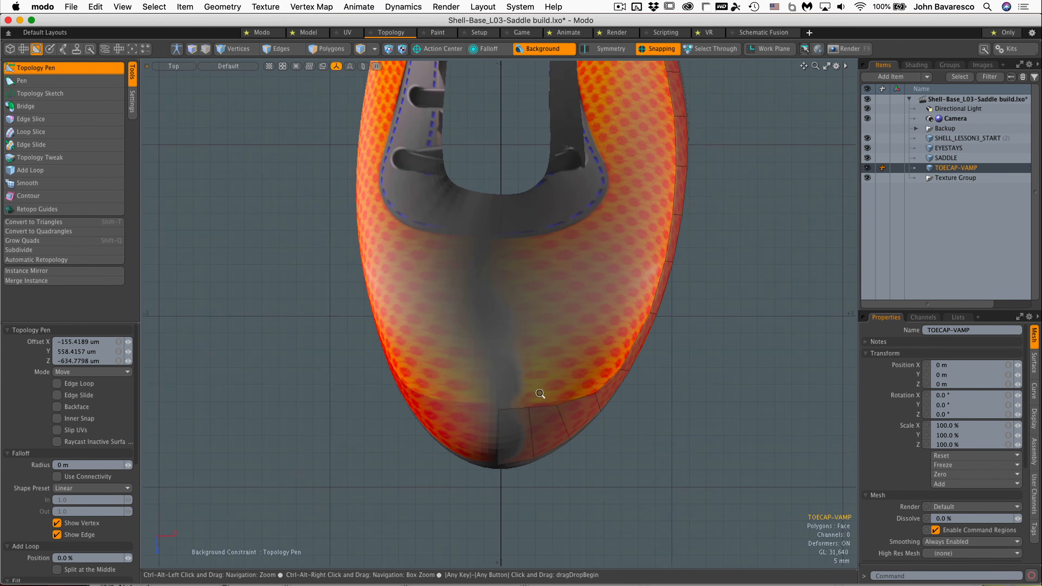
In the perspective view, lower the toe-end corner to the sole and fit the strip's lower edge along the shoe's side
key(ctrl+space)
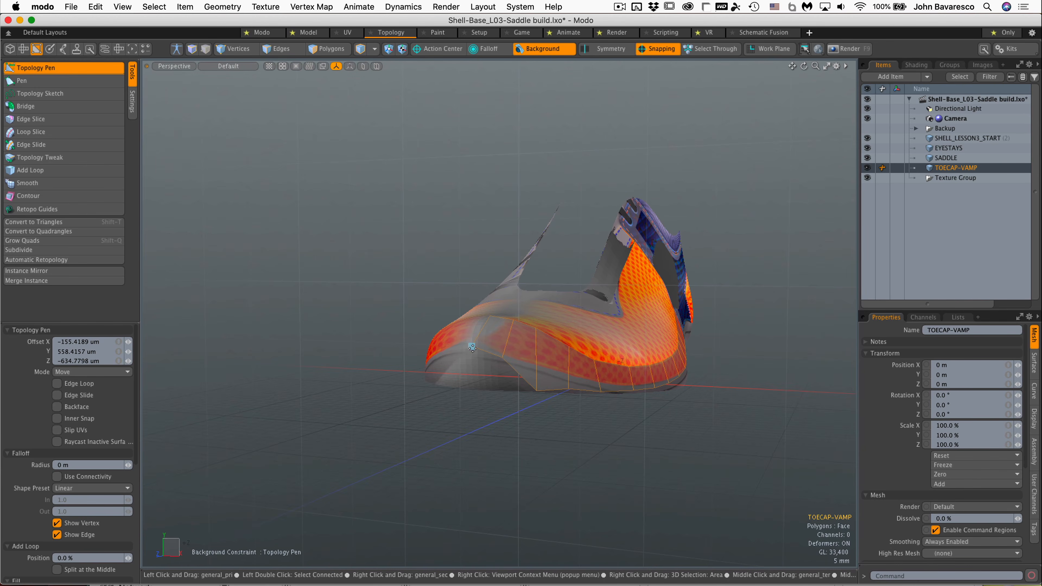
drag(471, 347, 502, 388)
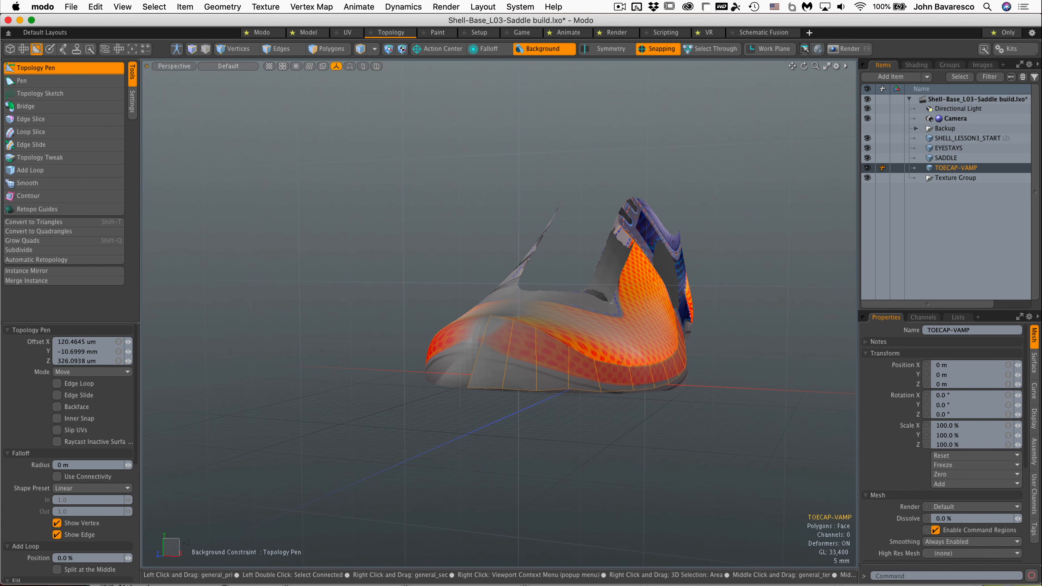
drag(572, 389, 570, 391)
alt+drag(672, 373, 554, 337)
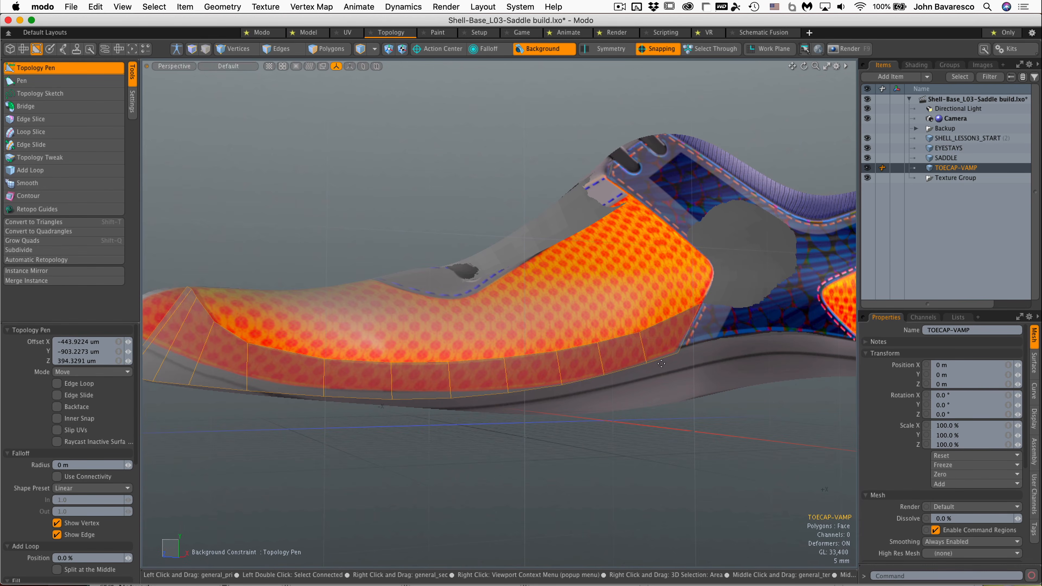
drag(641, 363, 642, 369)
drag(574, 381, 506, 397)
alt+drag(506, 397, 303, 392)
Add two lengthwise edge loops to the strip, the second at about 41%
middle_click(248, 320)
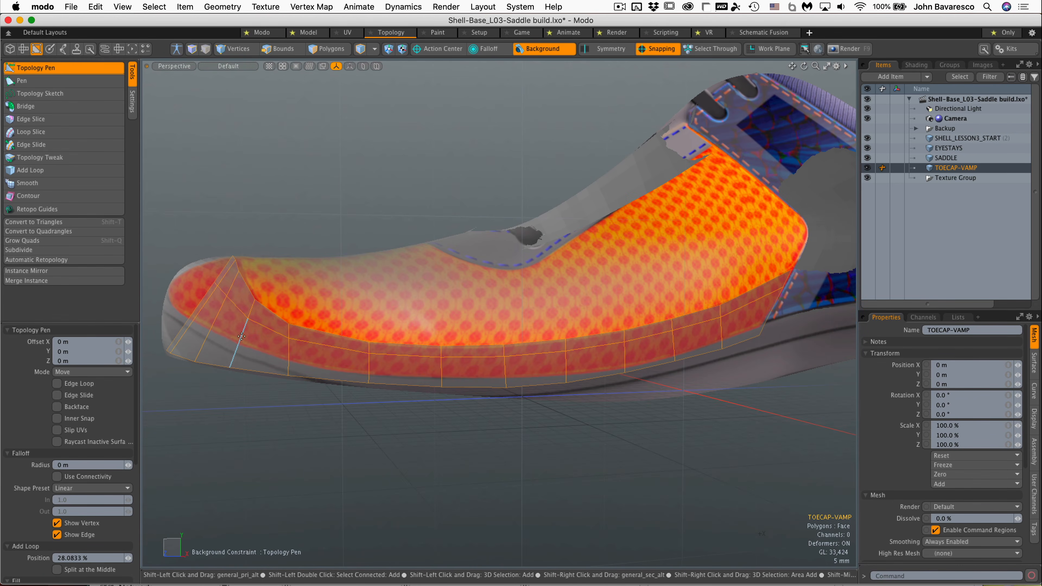
middle_click(241, 339)
scroll(475, 337, down, 2)
alt+drag(477, 338, 612, 358)
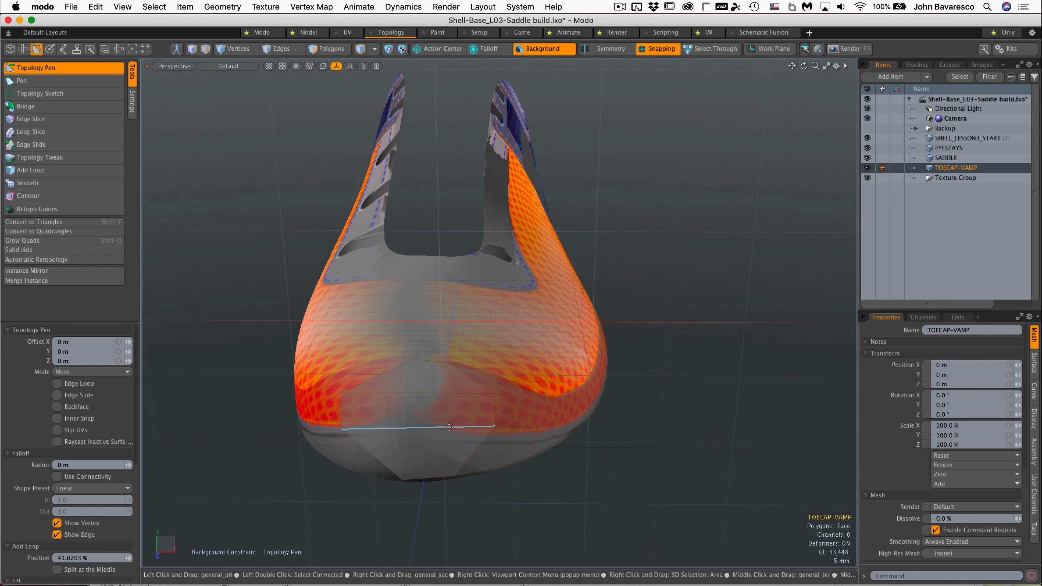
Pull the new loops' end vertices to the toe's centre line and even the toe vertex spacing in the top view
drag(341, 426, 402, 429)
key(ctrl+space)
click(410, 315)
ctrl+alt+drag(477, 367, 595, 404)
drag(491, 463, 501, 454)
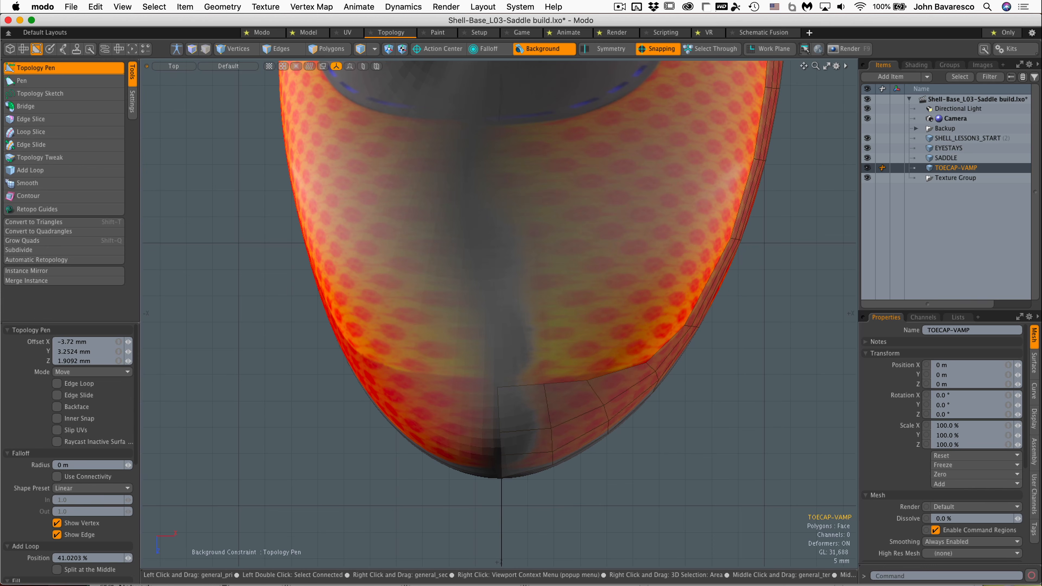
drag(609, 420, 606, 425)
ctrl+alt+drag(648, 362, 692, 334)
drag(544, 394, 559, 387)
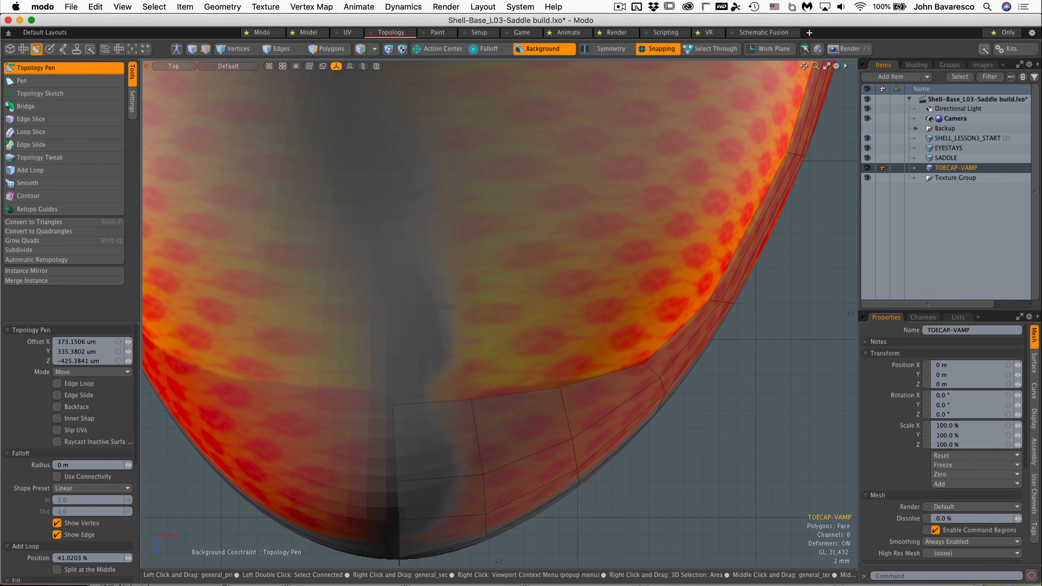
drag(661, 378, 656, 397)
ctrl+alt+drag(677, 327, 634, 312)
ctrl+alt+drag(634, 313, 577, 312)
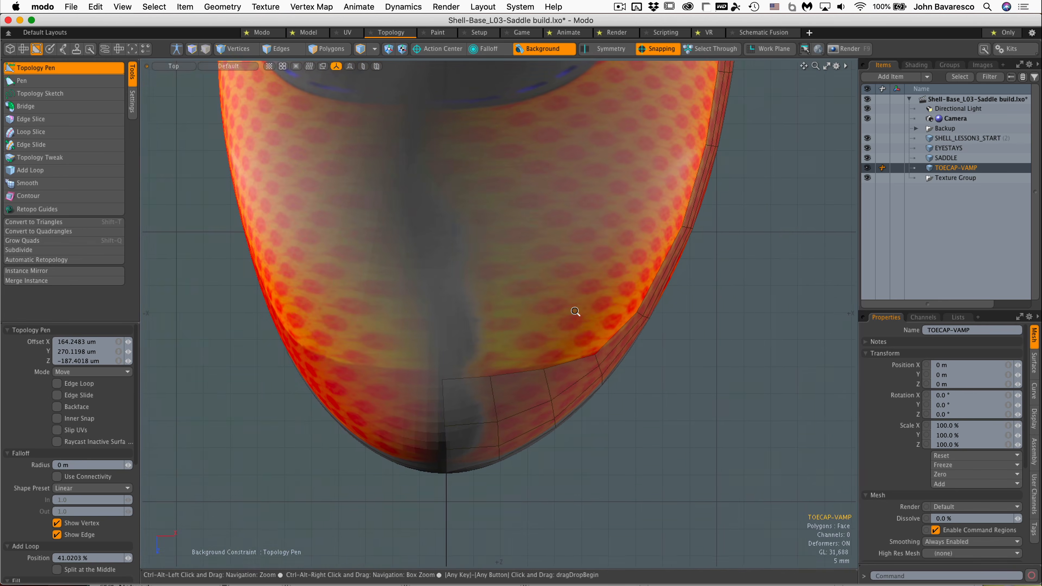
Add another edge loop at about 55% and refine the vertices around the front of the toe in the perspective view
key(ctrl+space)
click(614, 282)
alt+drag(614, 281, 607, 240)
drag(448, 333, 418, 331)
drag(489, 369, 495, 370)
drag(570, 379, 558, 376)
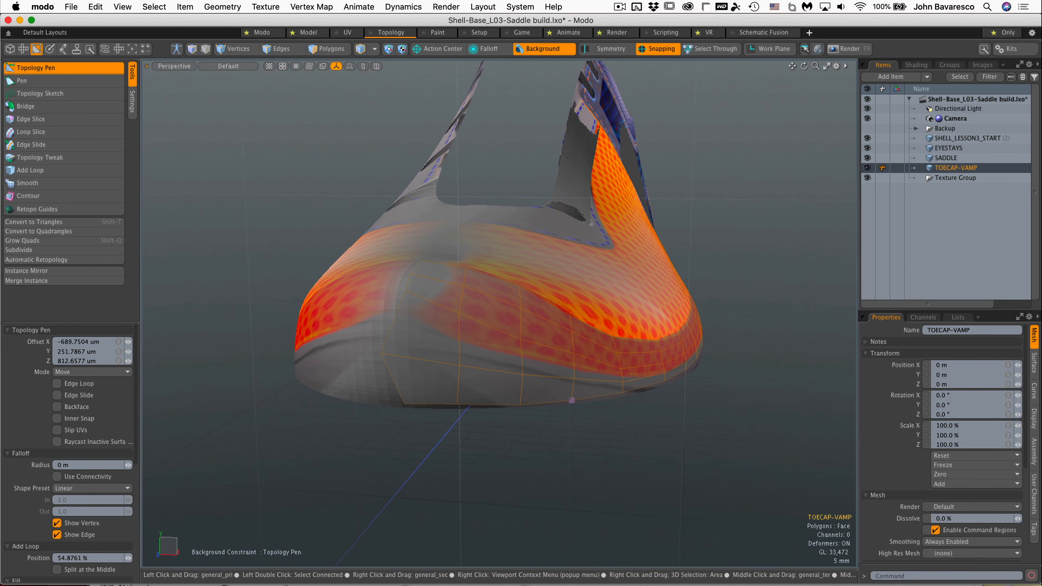
drag(381, 353, 520, 349)
drag(444, 372, 414, 312)
Turn on Catmull-Clark subdivision for the strip and slide its lengthwise edge loop slightly upward along the shoe's side
key(Tab)
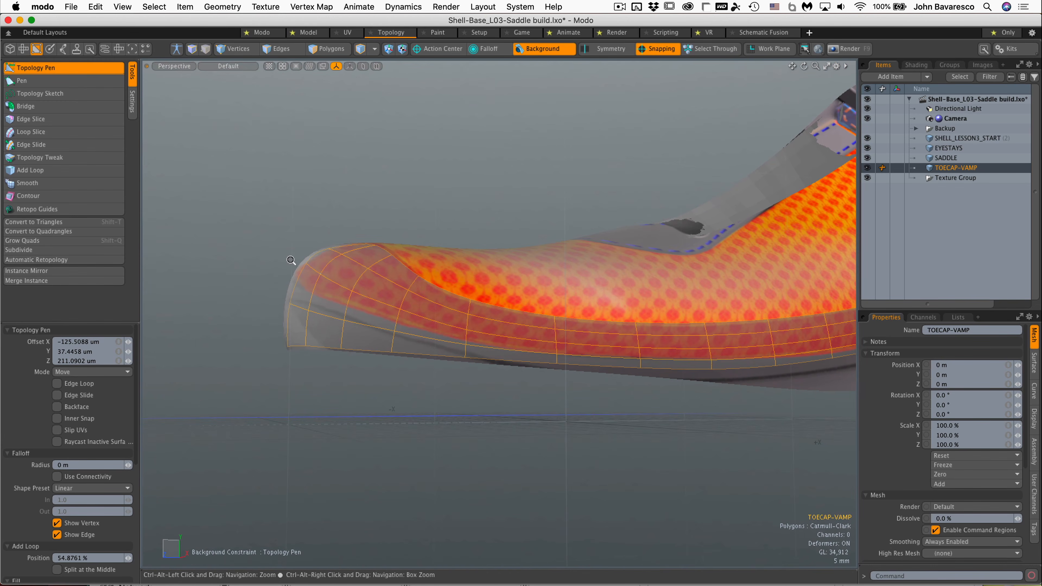
ctrl+alt+drag(291, 260, 414, 261)
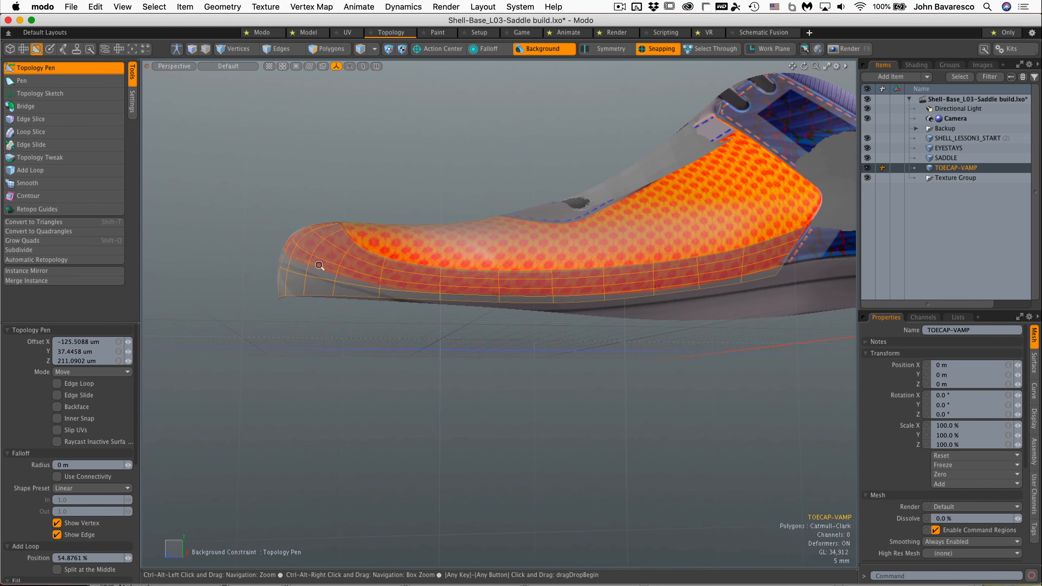
ctrl+alt+drag(320, 265, 538, 248)
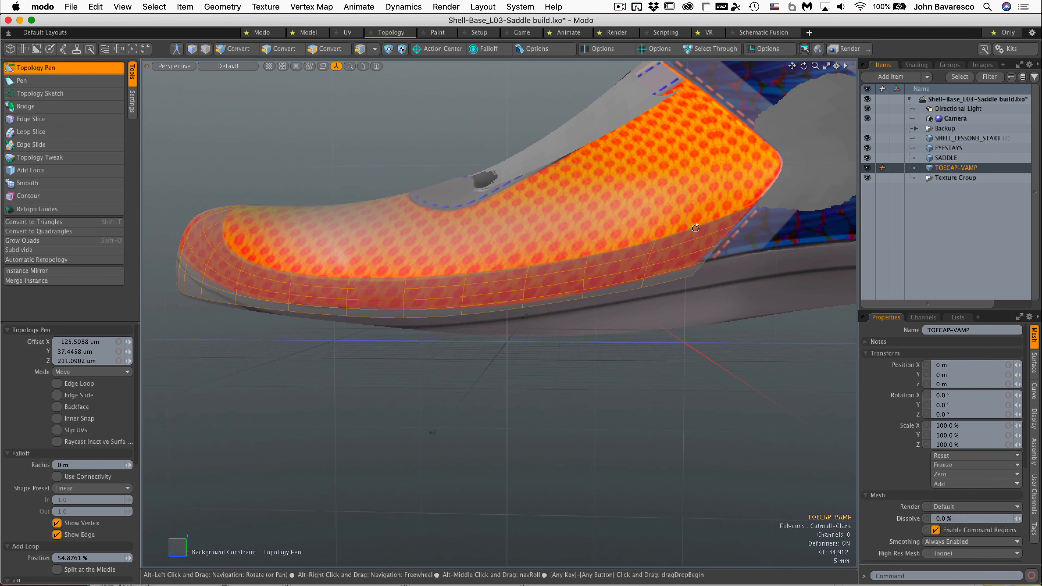
alt+drag(391, 310, 368, 286)
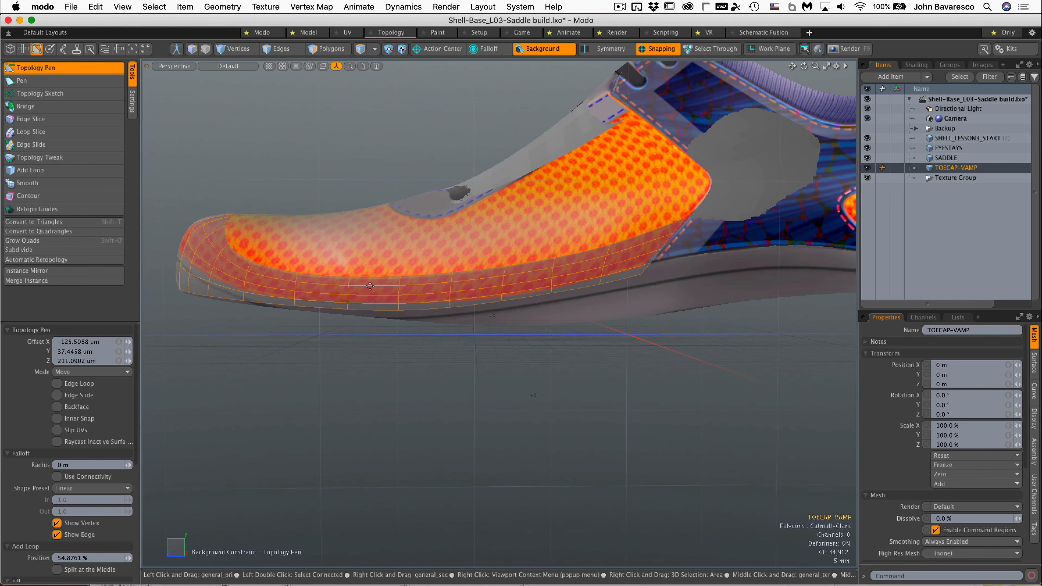
right_drag(370, 287, 369, 283)
alt+drag(365, 293, 376, 292)
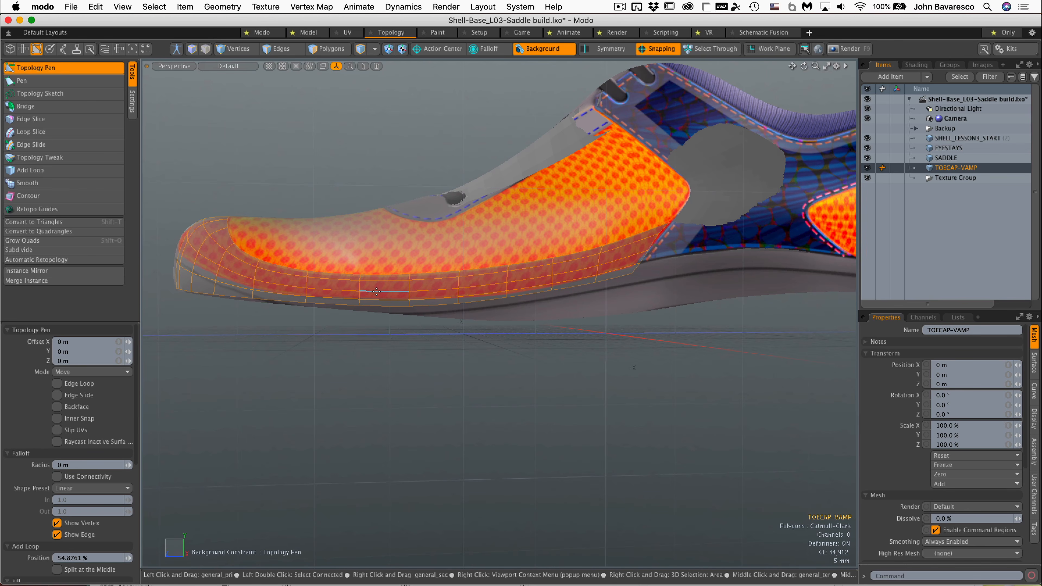
right_drag(376, 291, 376, 289)
alt+drag(376, 289, 398, 283)
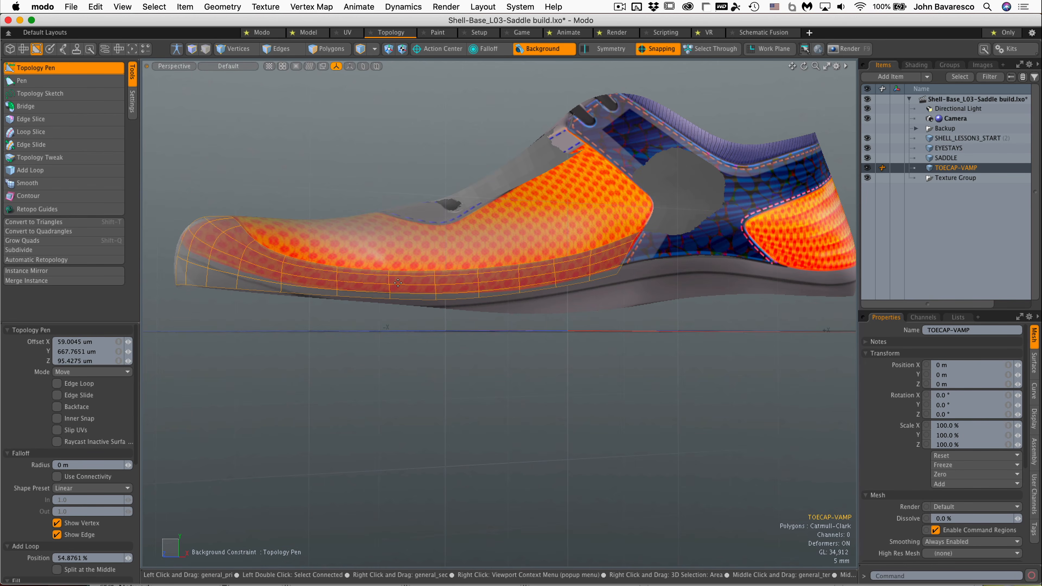
Return the mesh to plain faces, turn off snapping, and reposition the edge loops and vertices around the toe
key(shift+Tab)
right_drag(308, 279, 332, 283)
key(x)
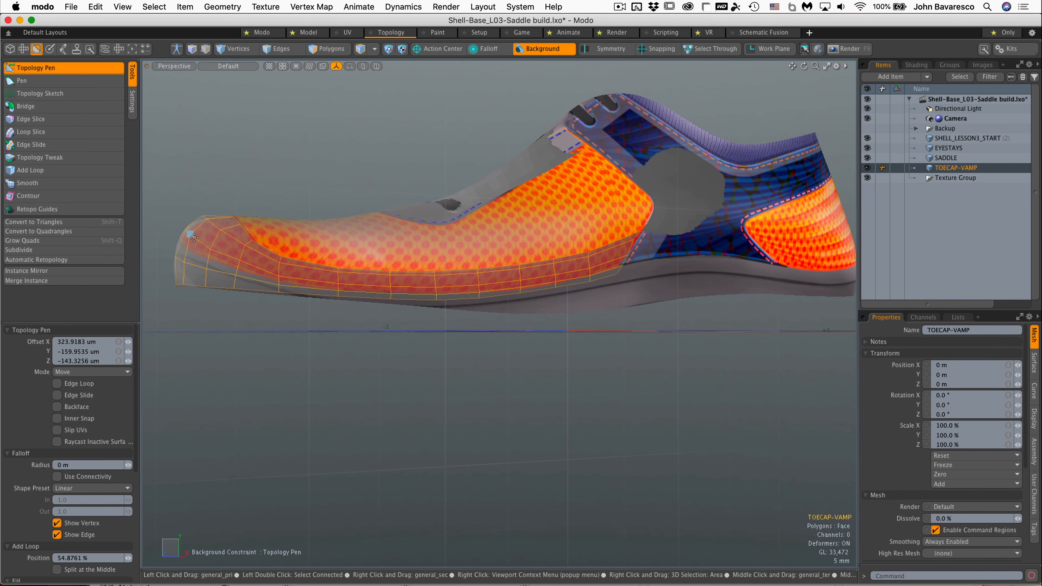
right_drag(199, 241, 201, 242)
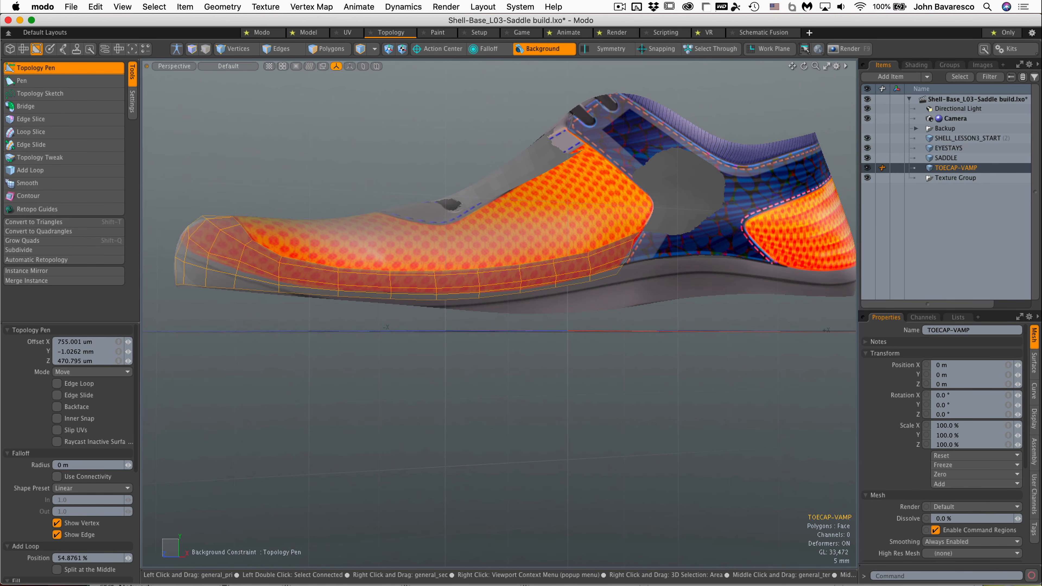
drag(238, 261, 357, 290)
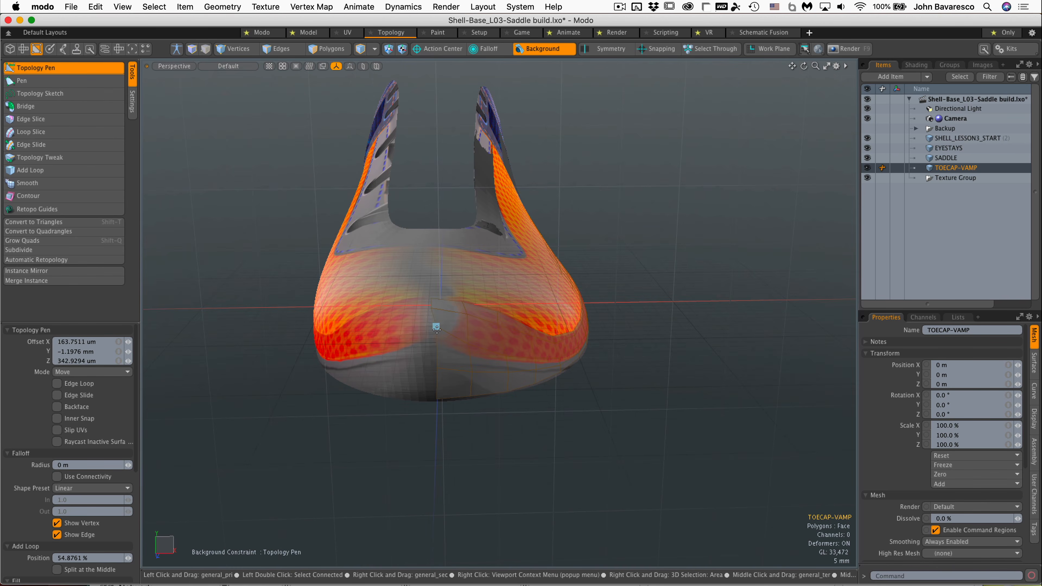
In the top view, even out the spacing of the toe strip's inner vertices and pull the front end vertex to the centre line
alt+drag(463, 242, 514, 270)
key(ctrl+space)
click(519, 234)
alt+shift+drag(521, 369, 509, 179)
scroll(544, 373, up, 5)
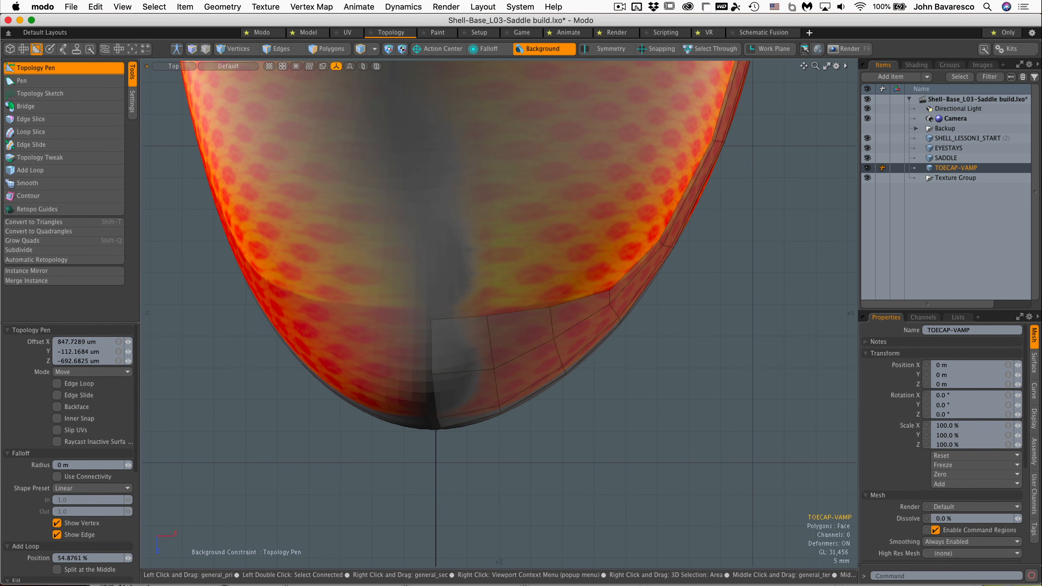
scroll(552, 337, down, 2)
drag(472, 369, 470, 361)
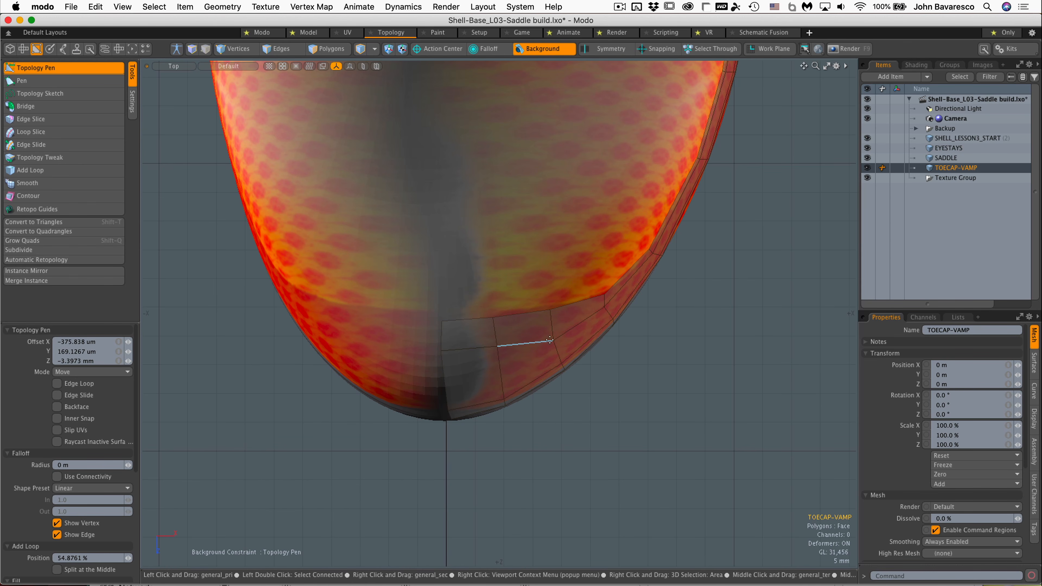
drag(553, 340, 553, 334)
scroll(541, 336, down, 2)
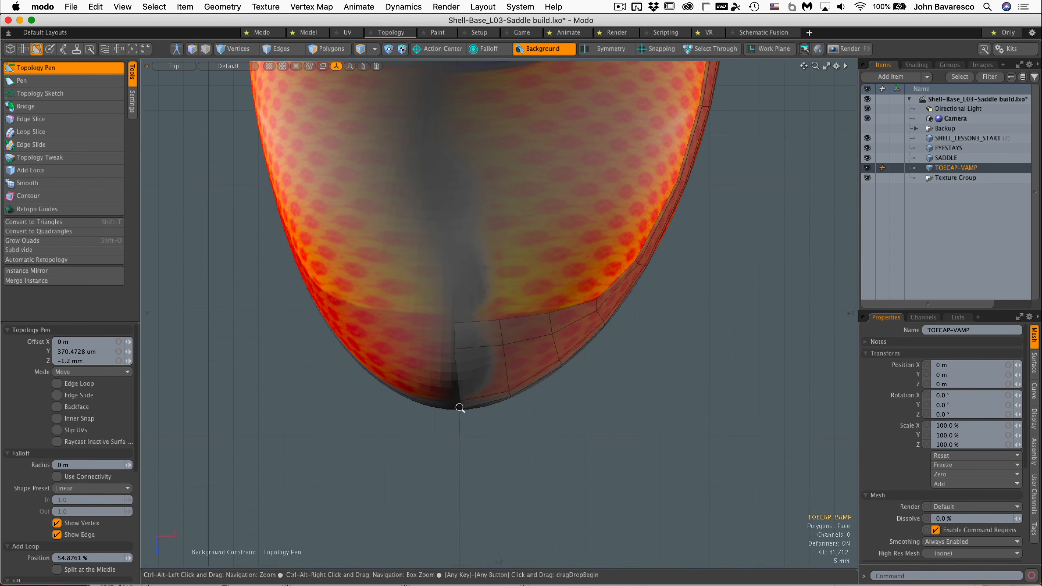
scroll(461, 409, up, 3)
drag(476, 406, 453, 393)
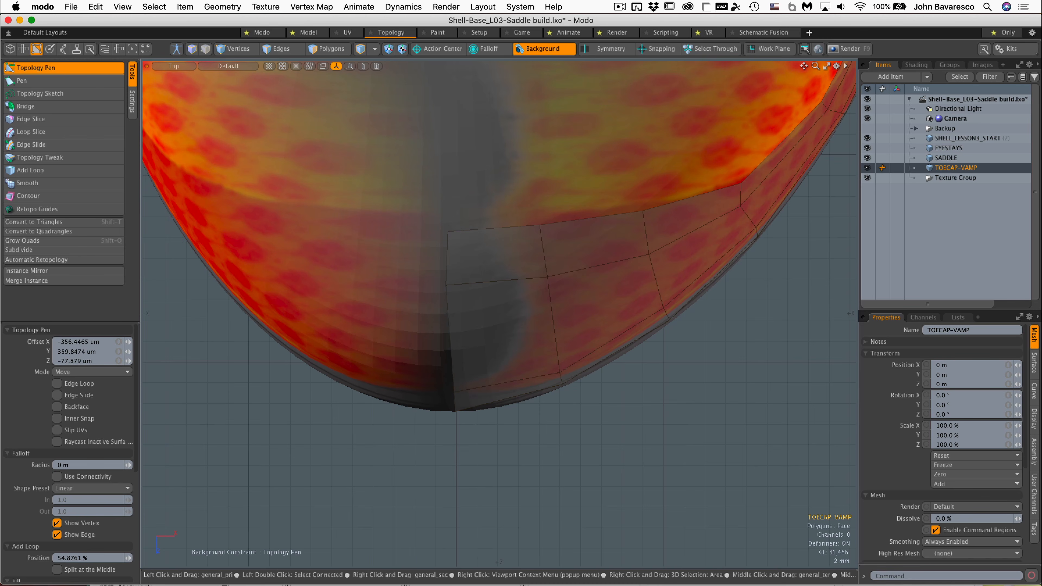
Add another lengthwise edge loop at about 54% on the toe strip and adjust its vertices near the centre line in the perspective view
scroll(480, 335, down, 3)
key(ctrl+space)
click(519, 307)
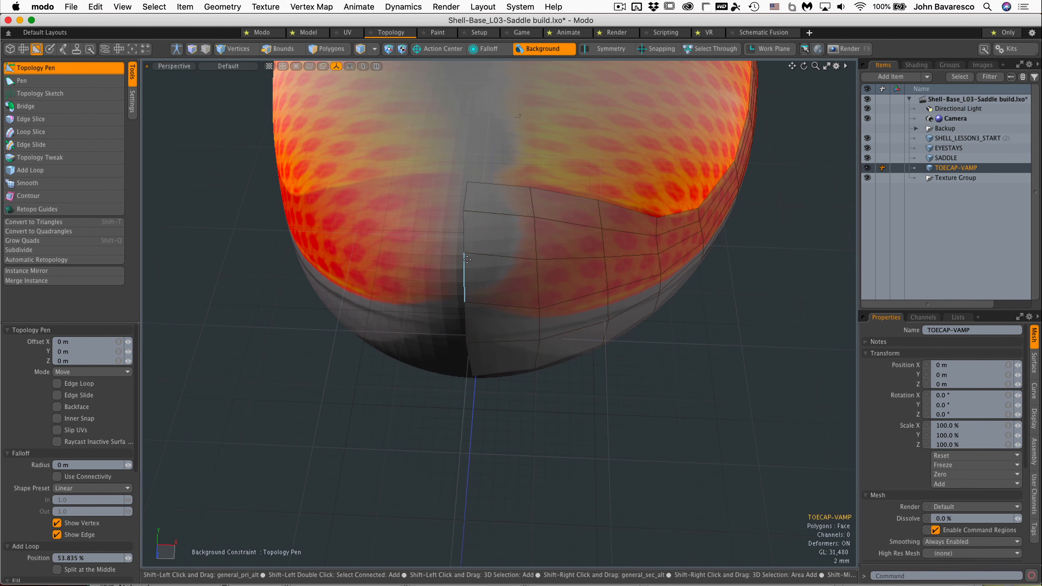
alt+drag(533, 286, 540, 250)
drag(499, 235, 489, 245)
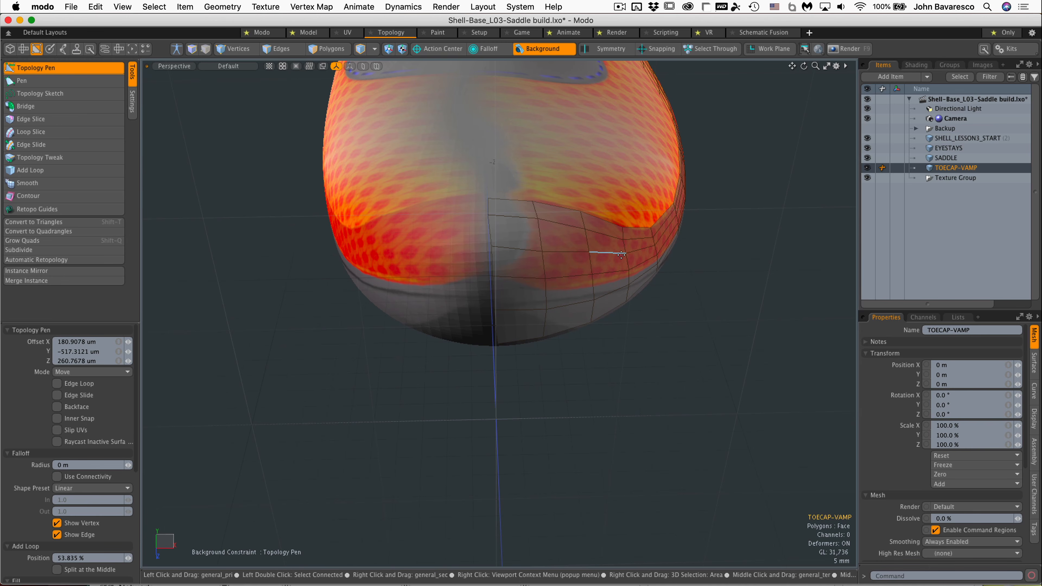
Turn on Catmull-Clark subdivision for the strip and check the toe's shape from the side and from above
alt+drag(596, 252, 479, 165)
key(ctrl+space)
click(605, 288)
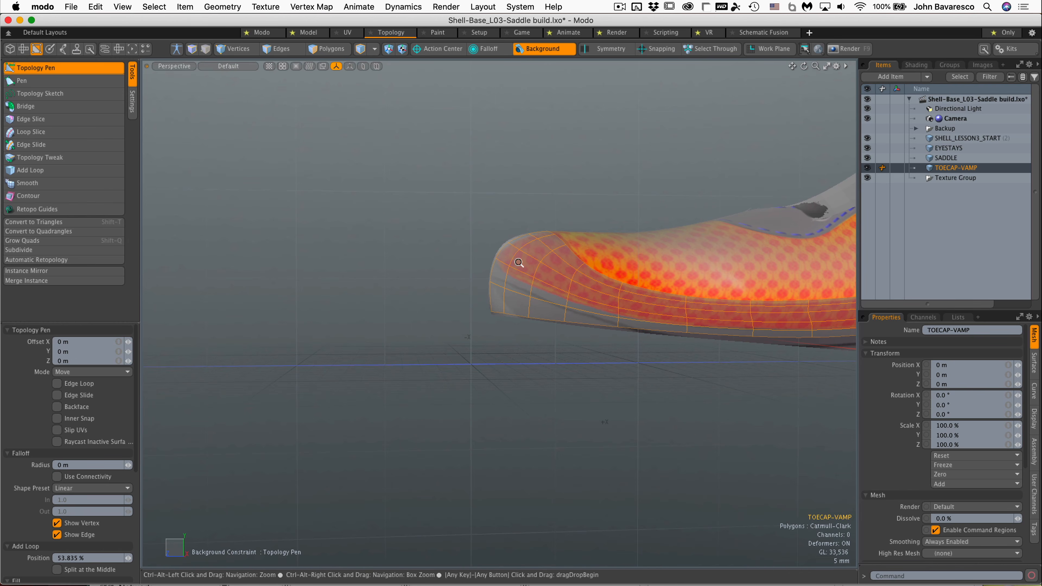
alt+drag(521, 262, 526, 349)
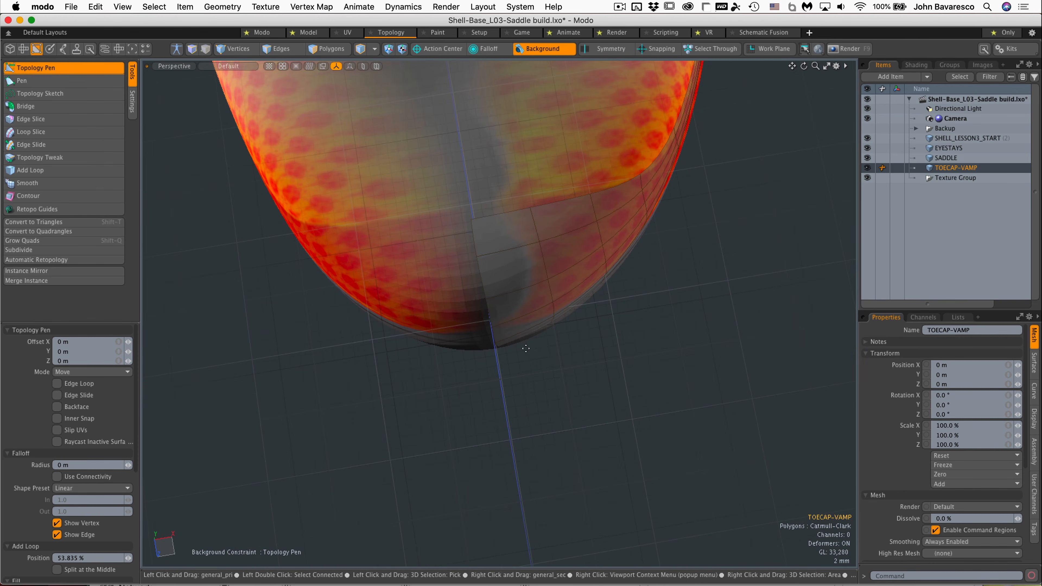
key(ctrl+space)
click(500, 298)
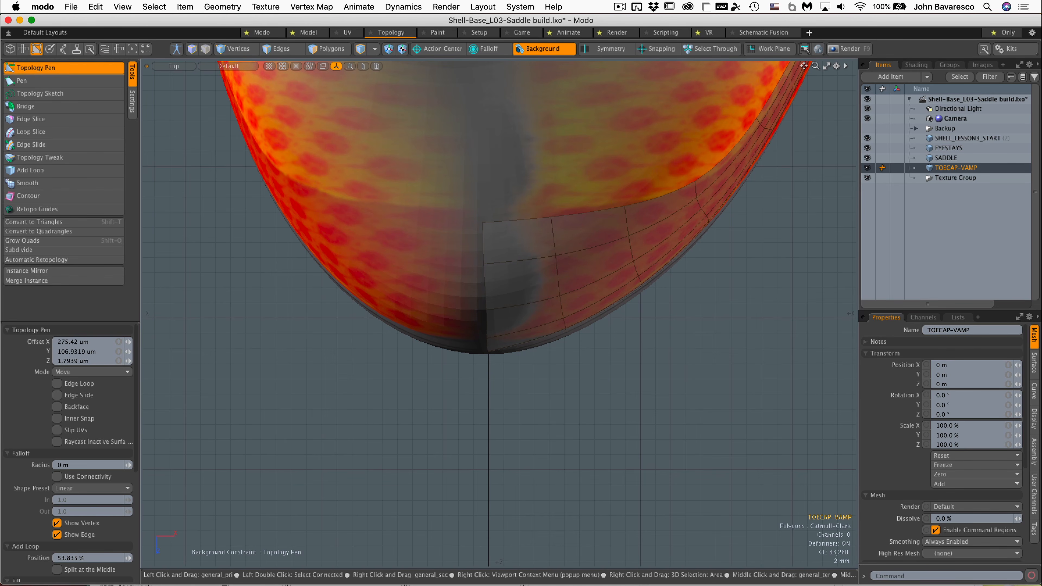